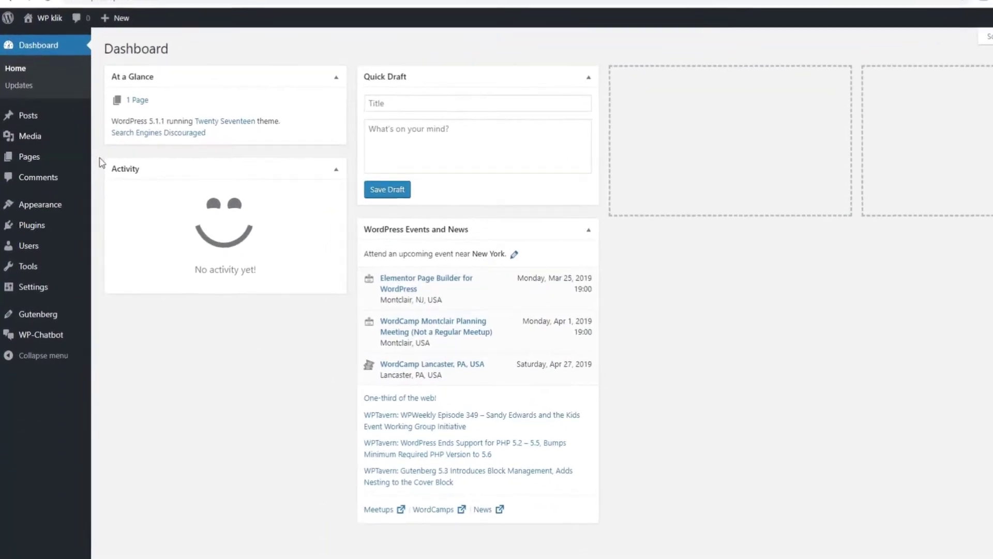
Step: Look over the Posts and Pages entries in the WordPress admin sidebar
mouse_move(26, 123)
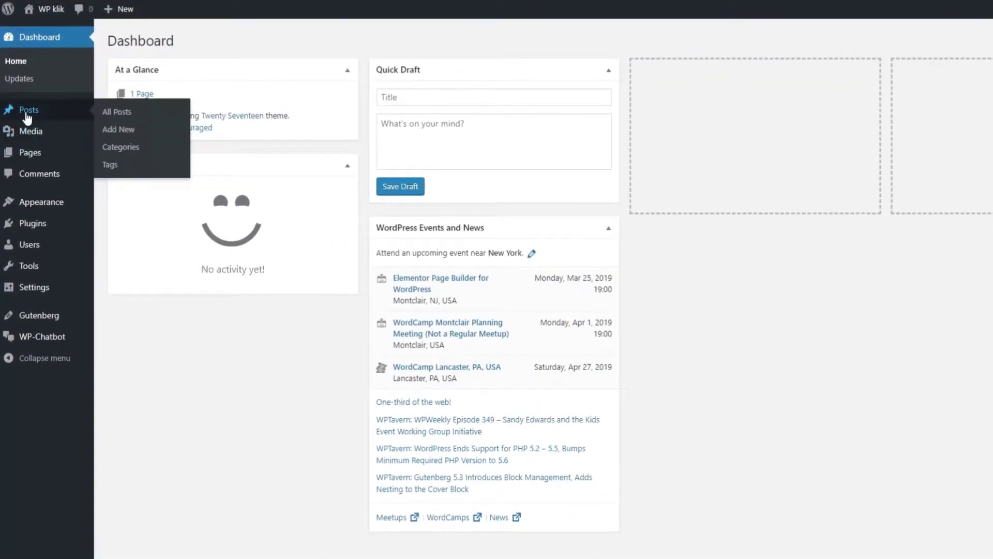
mouse_move(34, 157)
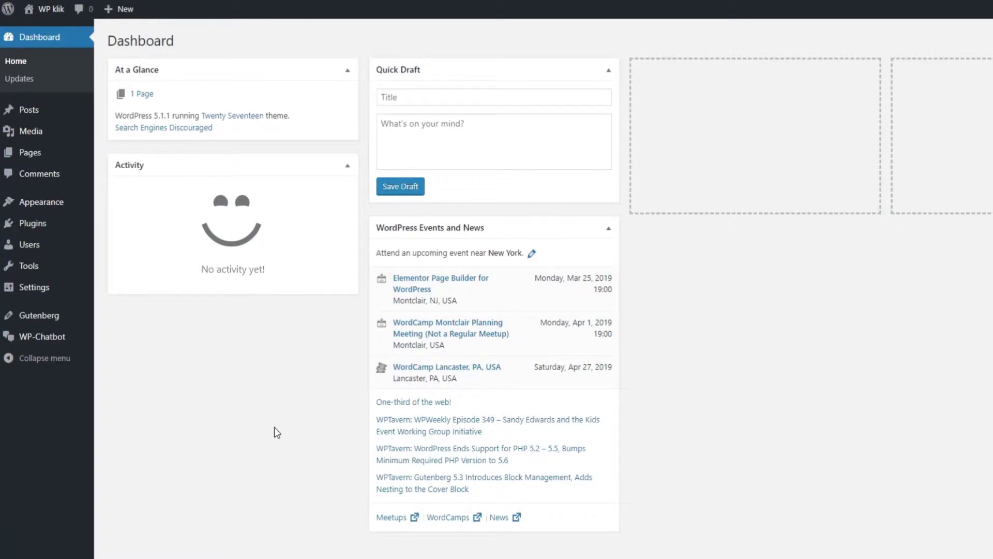
Step: In the WPKlik article tab, select the plugin name 'Custom Post Type UI' in the text
click(198, 7)
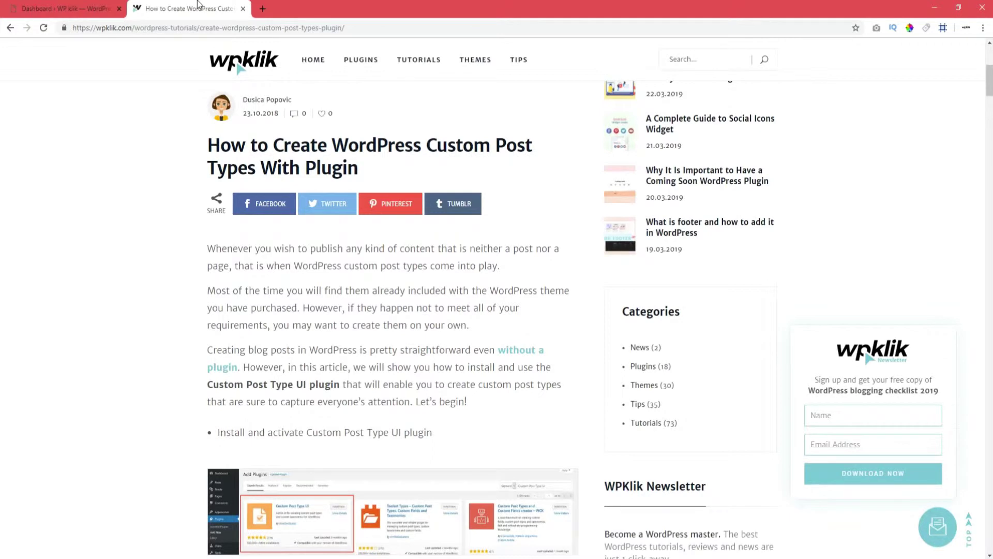
click(209, 385)
drag(210, 386, 296, 389)
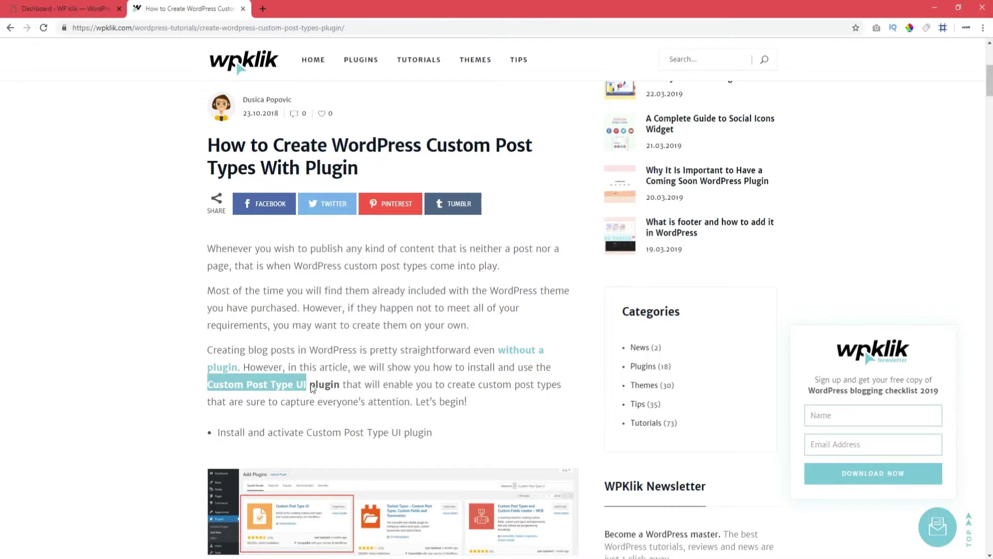
Step: Search Add New Plugins for the pasted 'Custom Post Type UI', install it and activate it
click(61, 4)
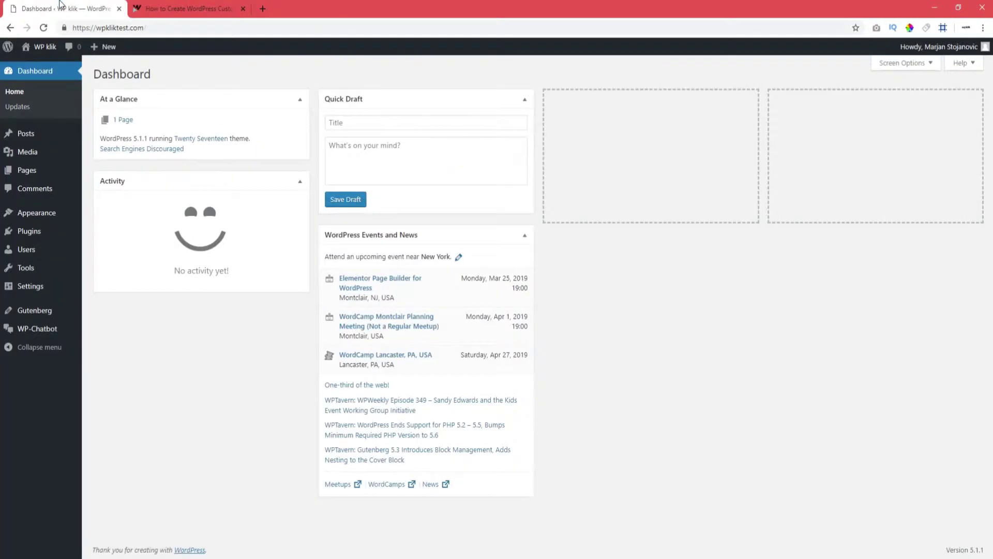
mouse_move(40, 234)
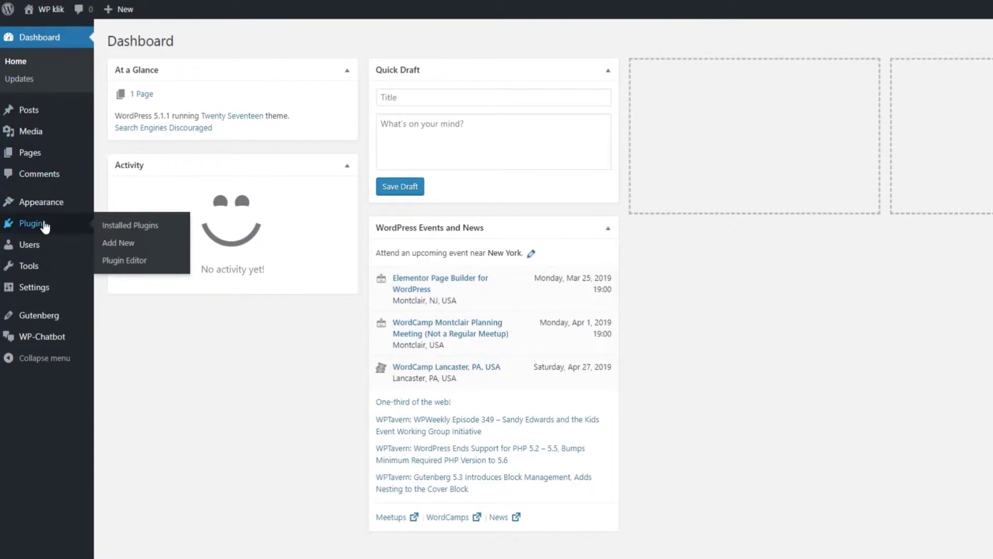
click(109, 246)
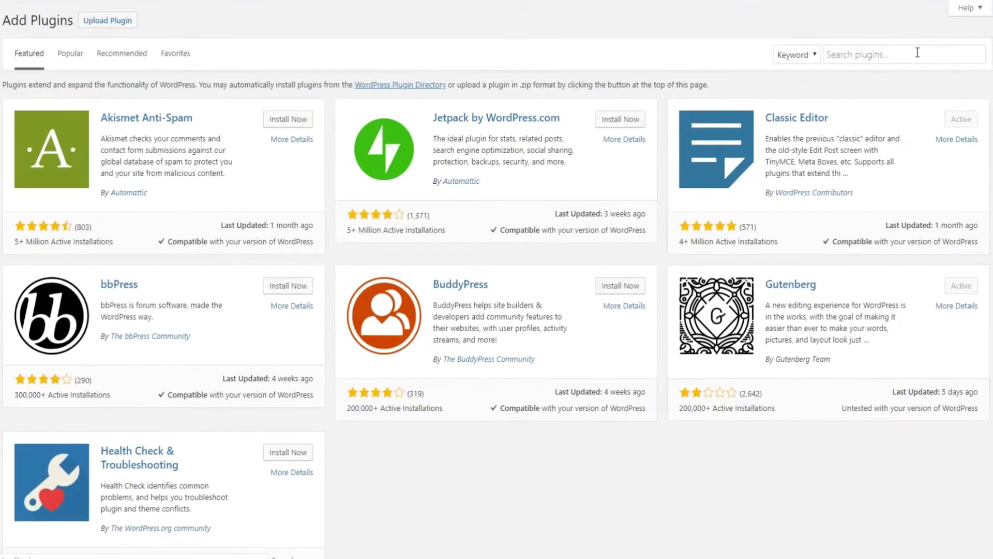
click(919, 52)
text(Custom Post Type UI)
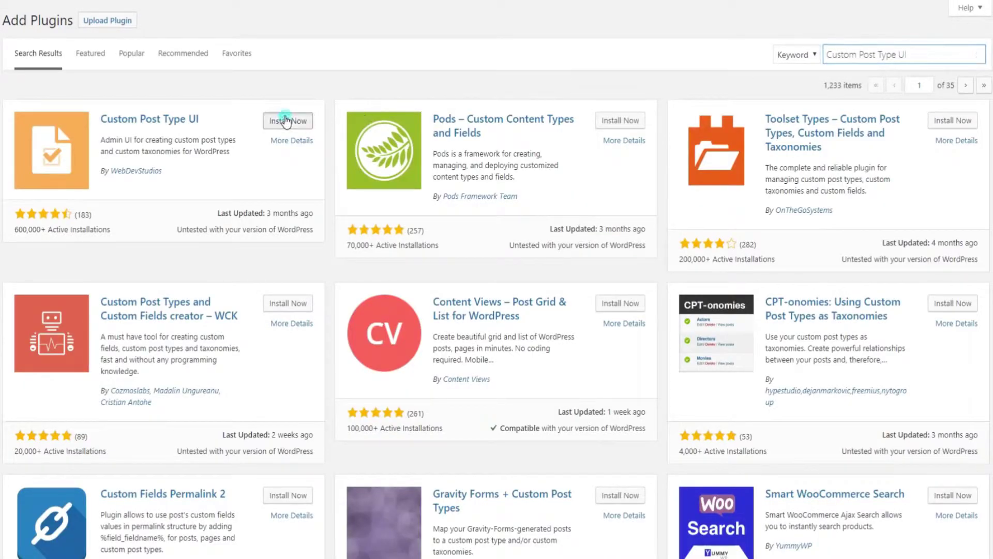
click(287, 120)
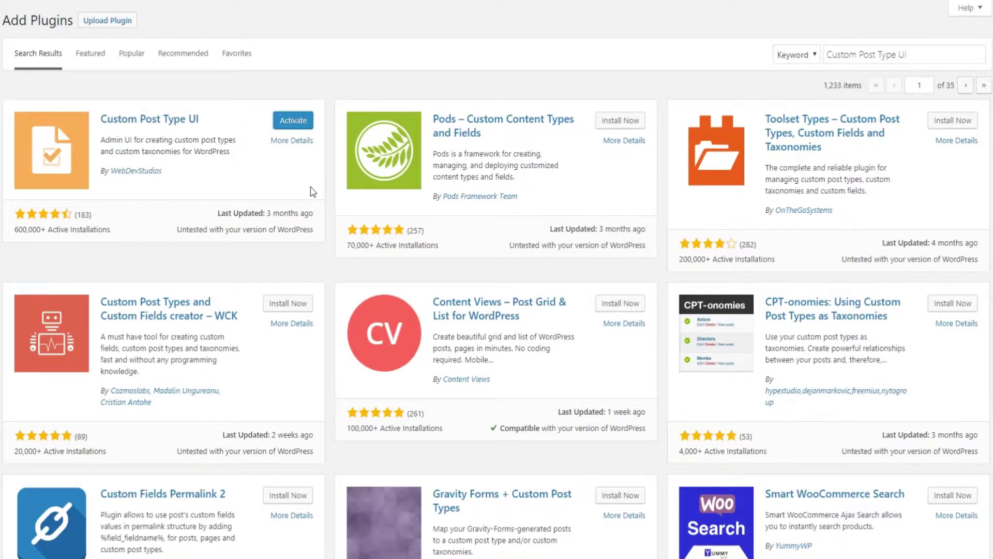
click(295, 122)
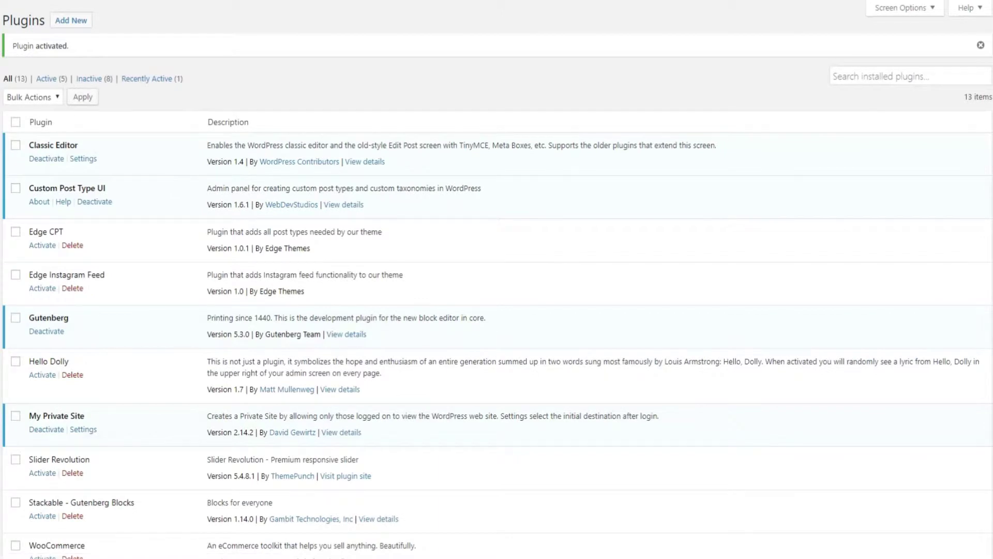
Step: Add a post type with slug 'menus' and plural and singular labels 'Menus'
mouse_move(21, 309)
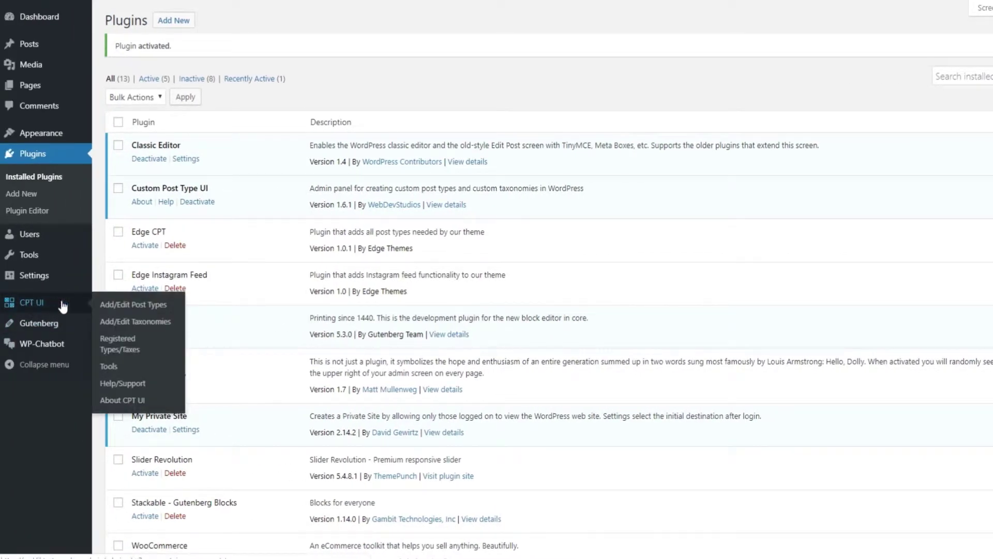
click(126, 305)
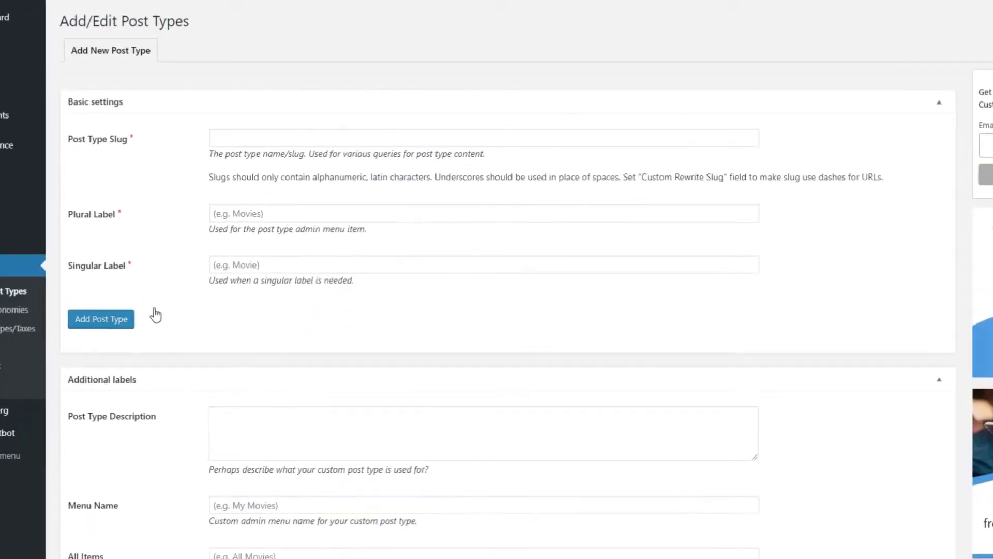
click(303, 136)
text(menus)
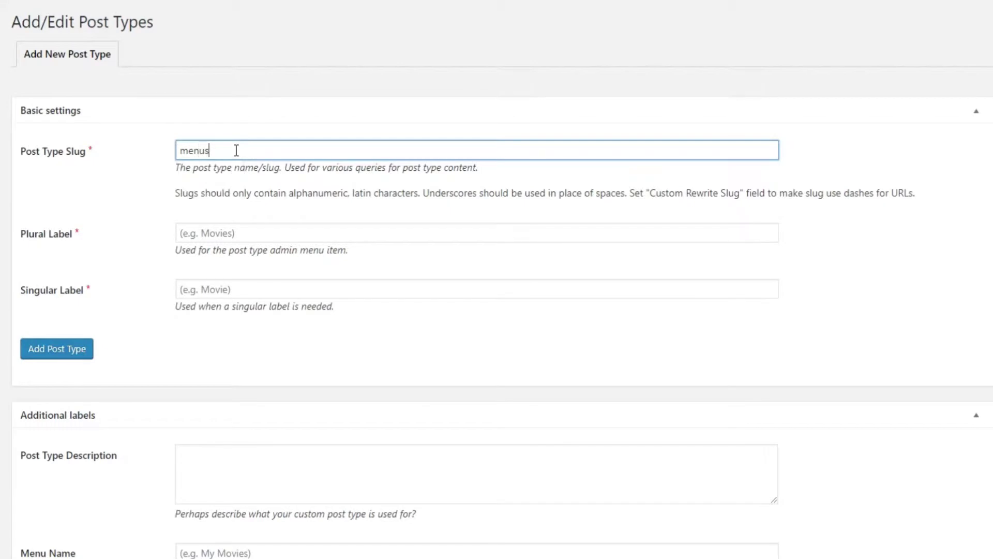
click(211, 232)
text(Menus)
click(232, 288)
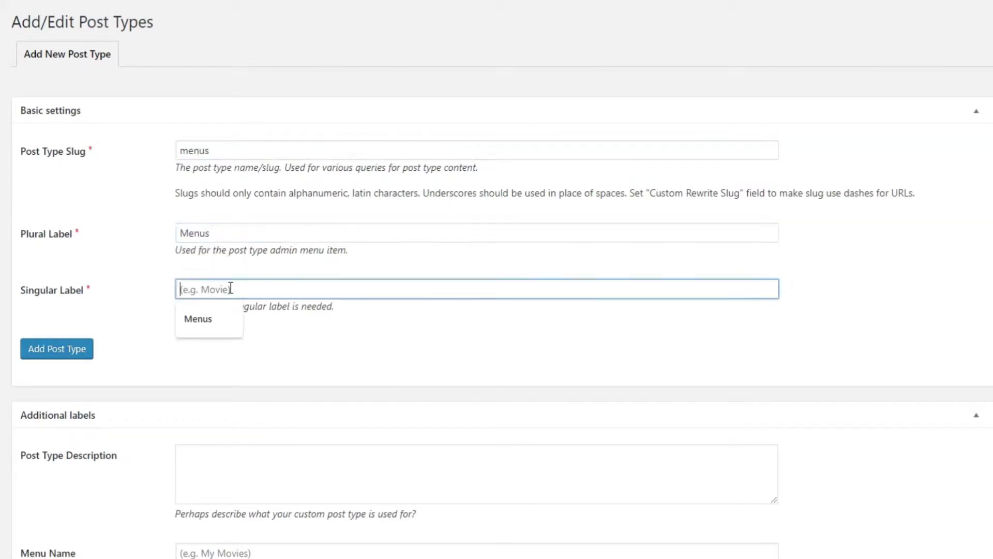
text(Menus)
click(51, 350)
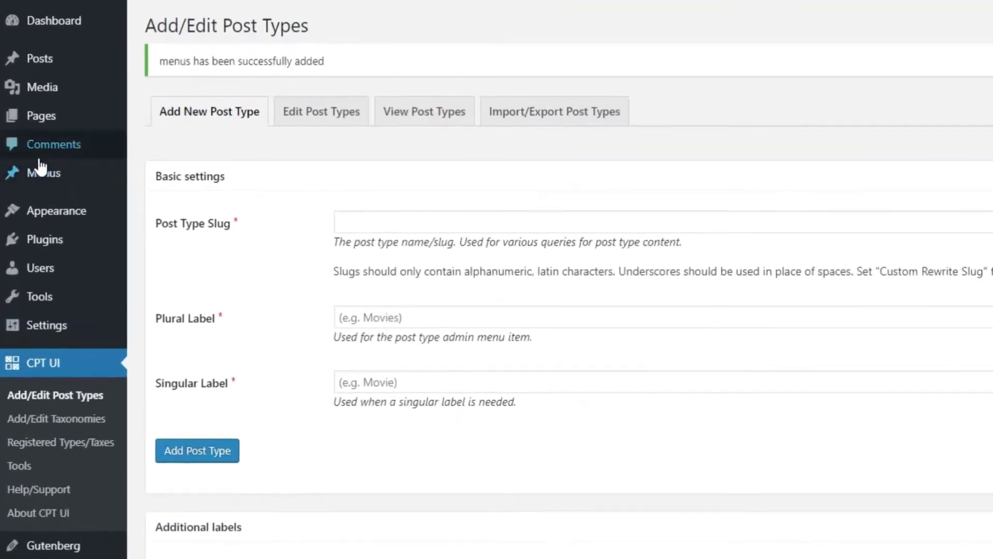
mouse_move(23, 173)
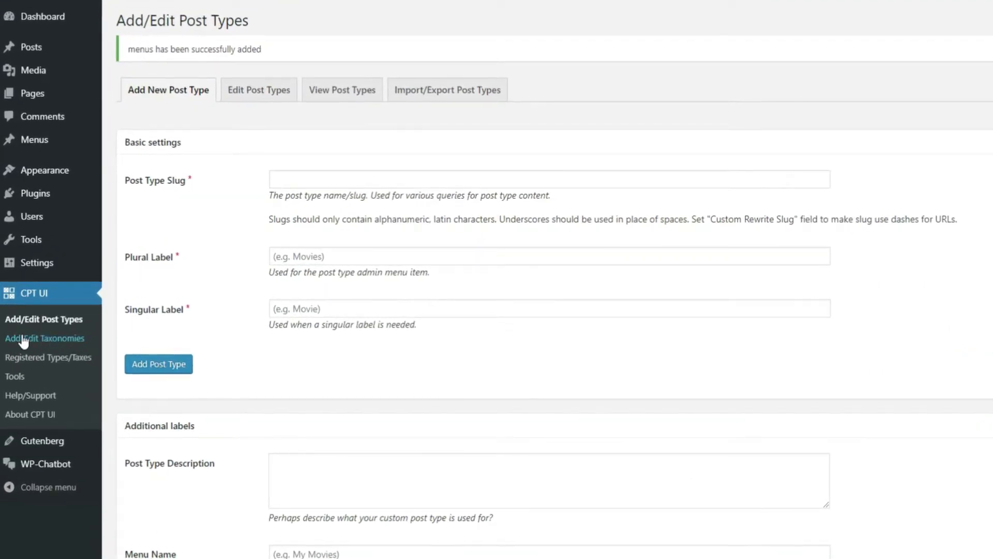
Step: Add taxonomy 'categories_1' with plural and singular labels 'Categories', attached to Menus
click(57, 340)
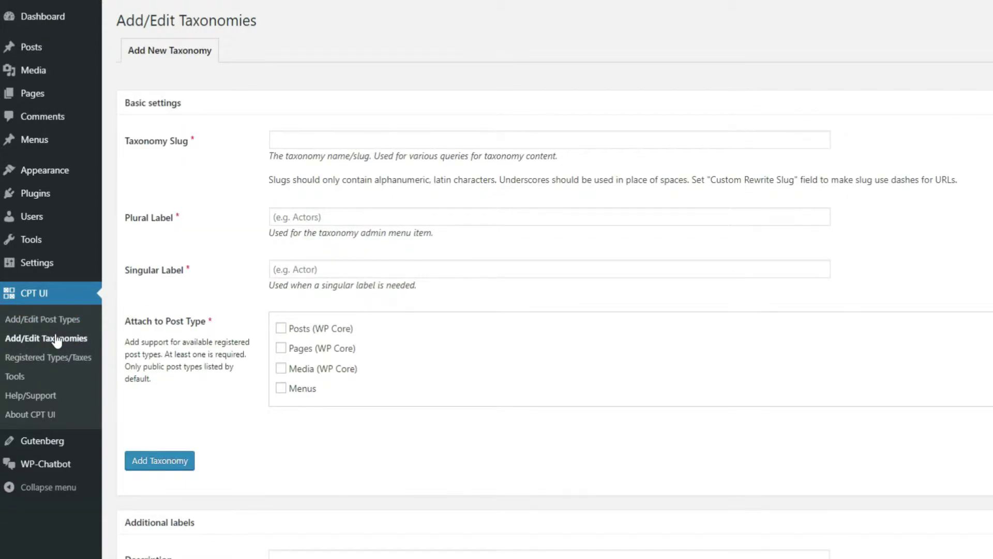
click(304, 135)
click(320, 171)
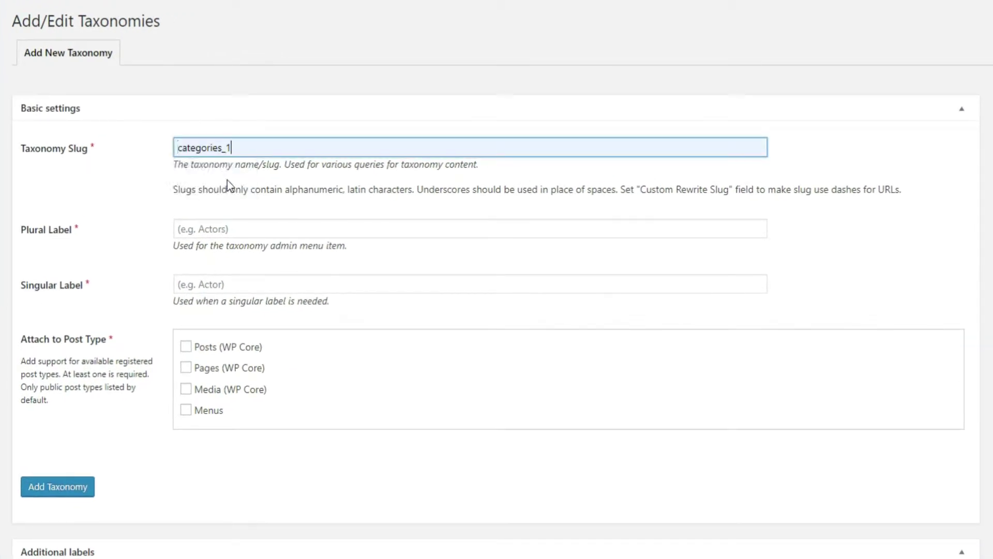
click(224, 227)
click(216, 255)
click(215, 290)
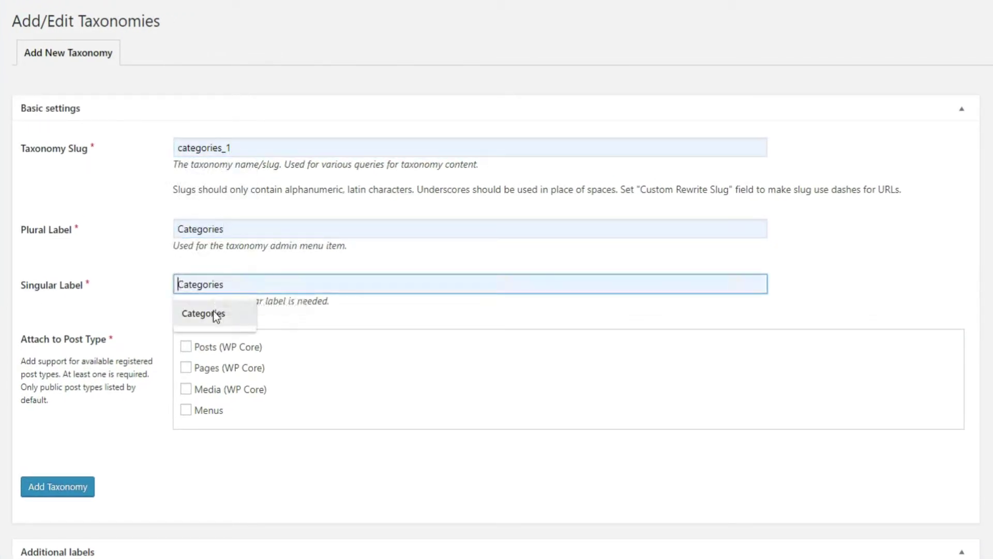
click(215, 312)
click(202, 411)
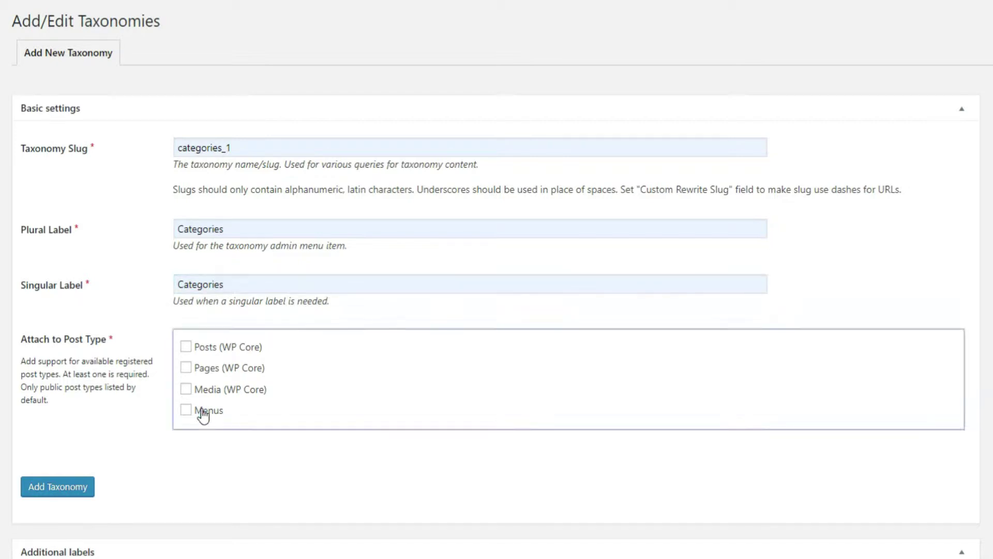
click(90, 481)
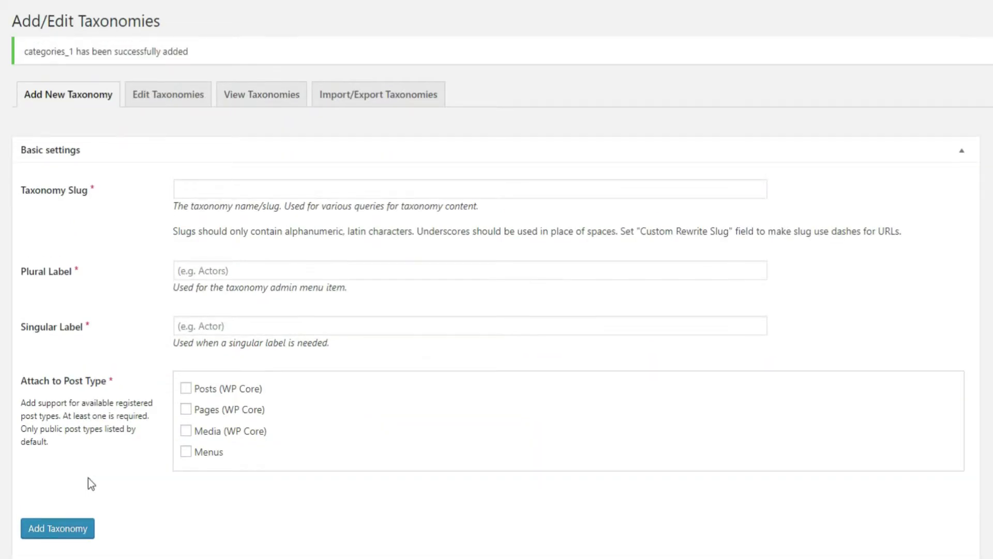
mouse_move(80, 178)
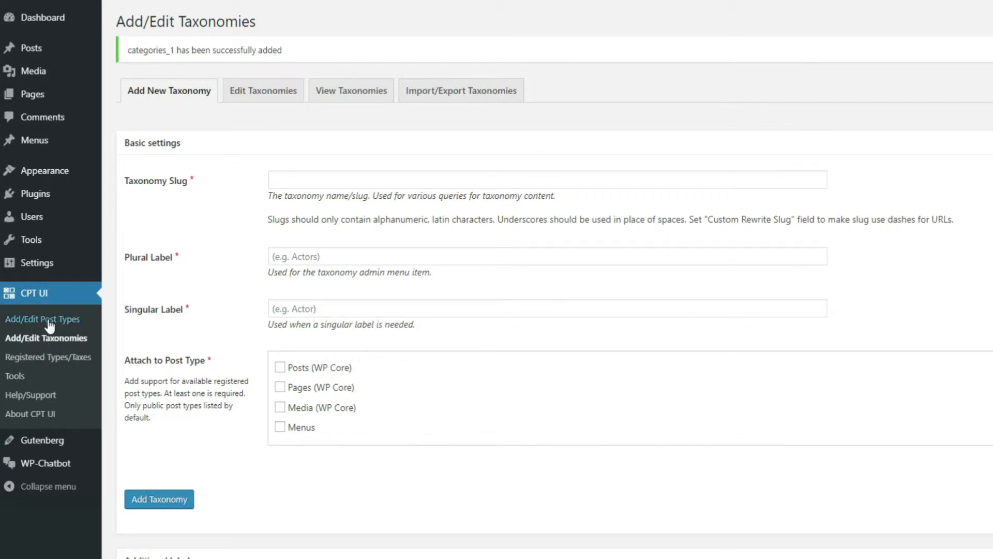
Step: Tick the built-in Categories taxonomy on the Menus post type and save it
click(48, 318)
click(268, 60)
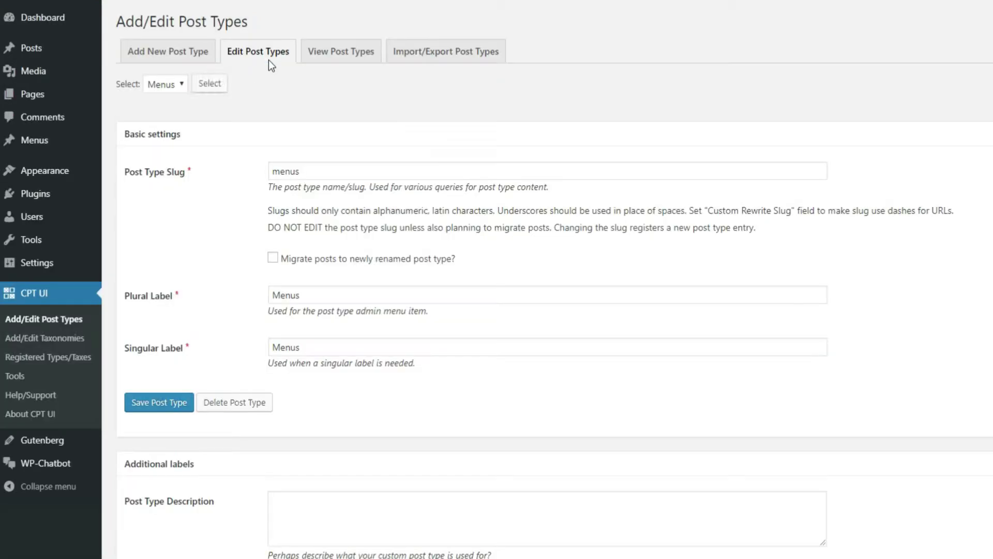
scroll(973, 169, down, 8)
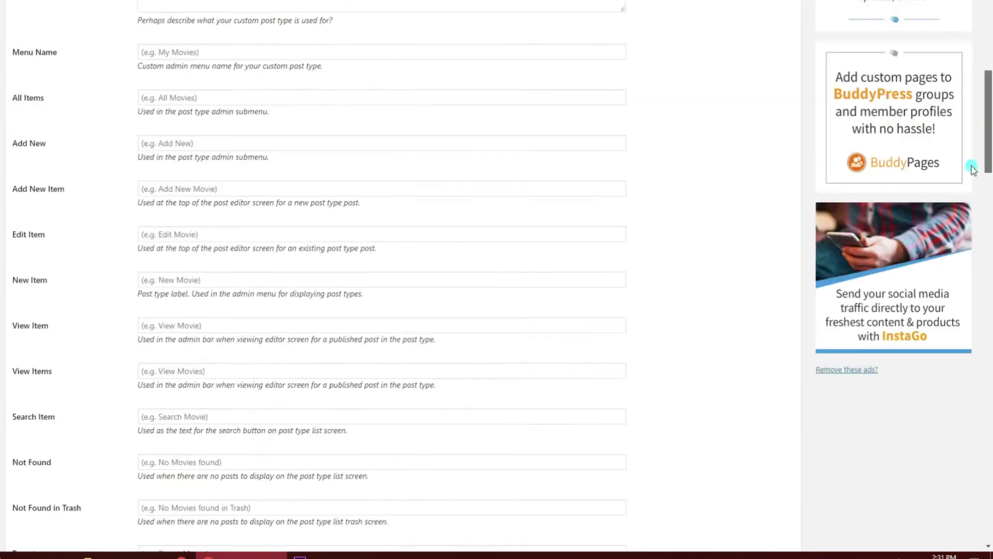
scroll(973, 169, down, 15)
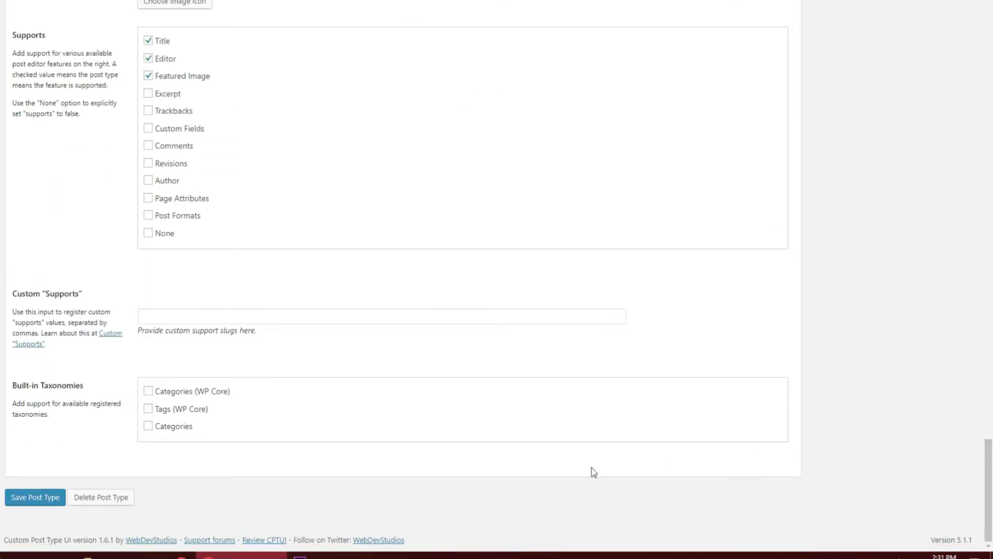
click(152, 431)
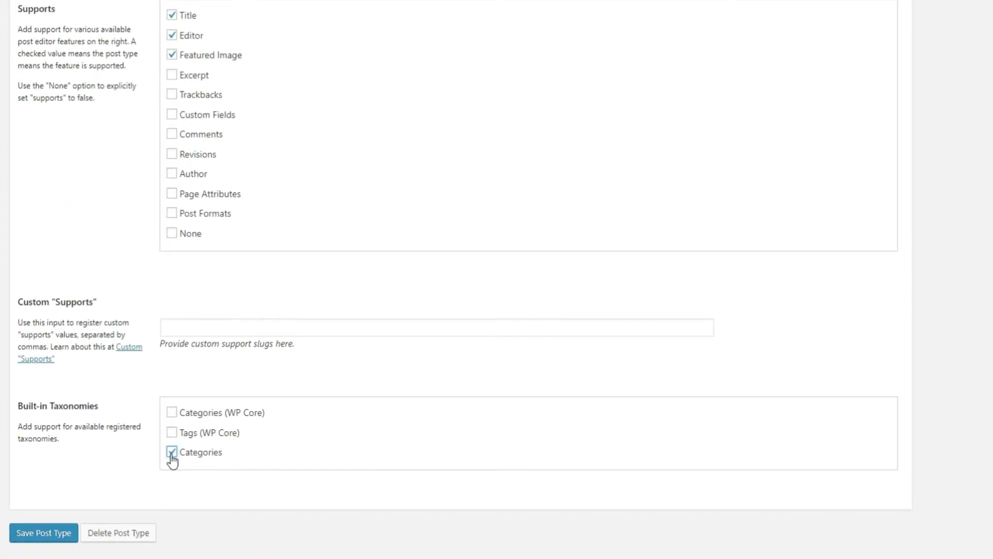
click(55, 534)
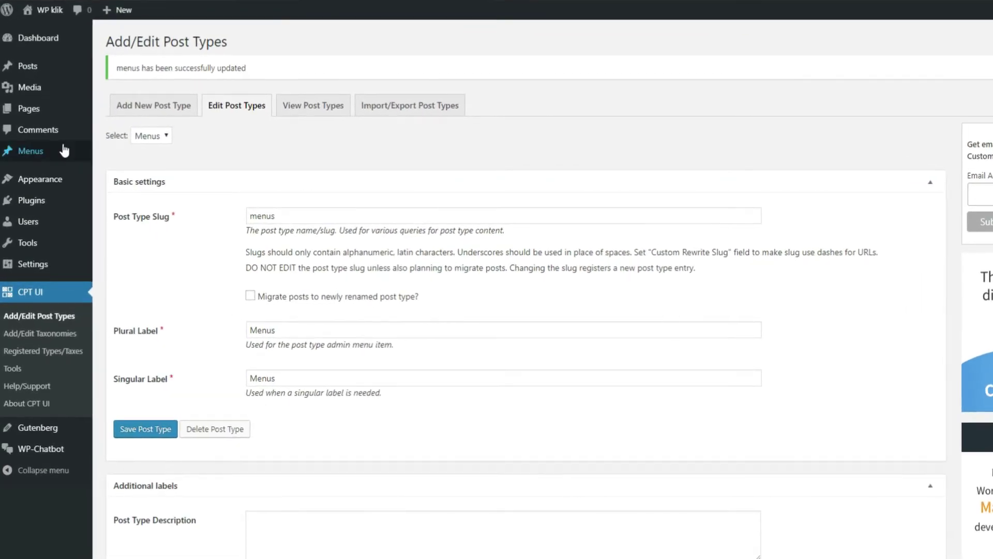
Step: Add a 'Breakfast' category on the Menus Categories page
mouse_move(54, 167)
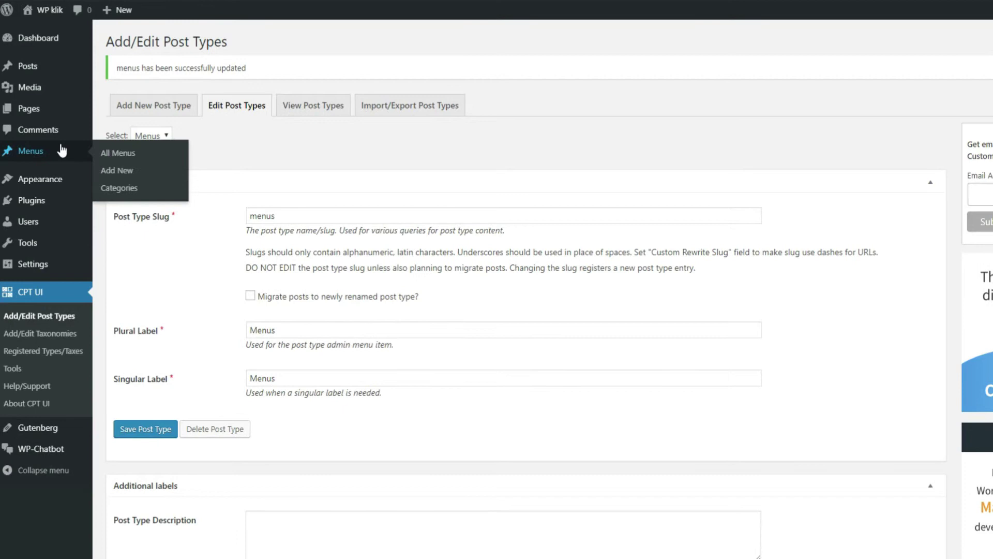
click(121, 188)
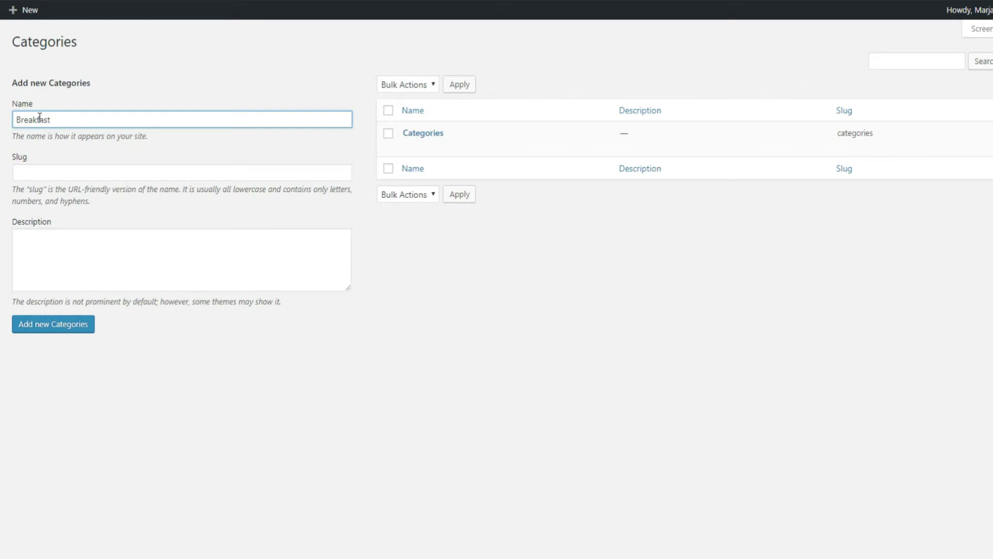
click(57, 325)
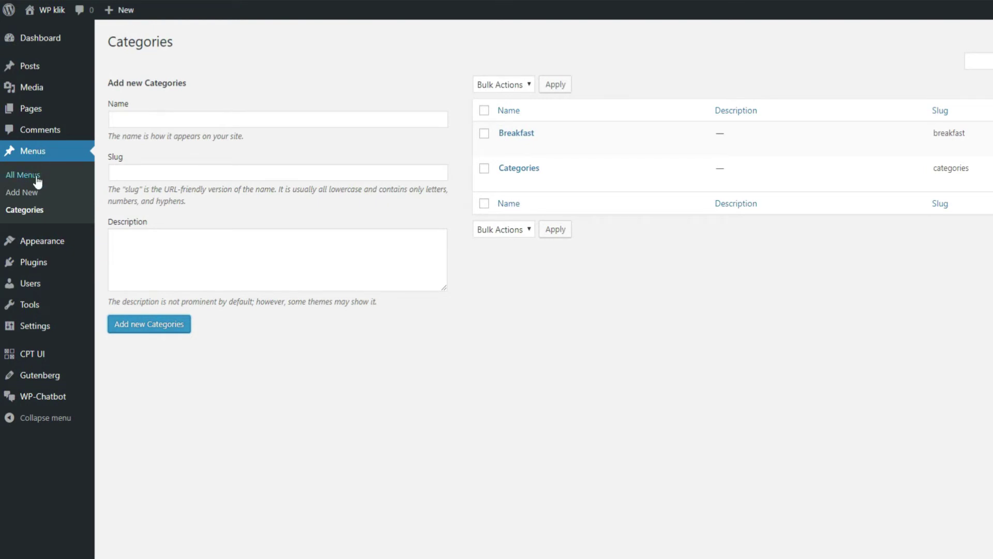
Step: Start a new Menus post titled 'Test' with body 'Test' and assign the Categories term
click(34, 198)
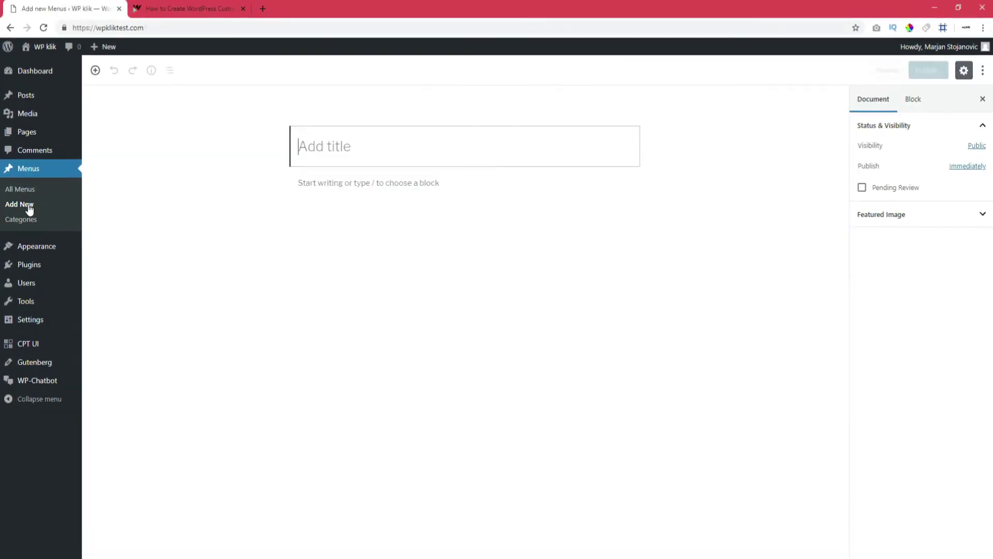
text(Test)
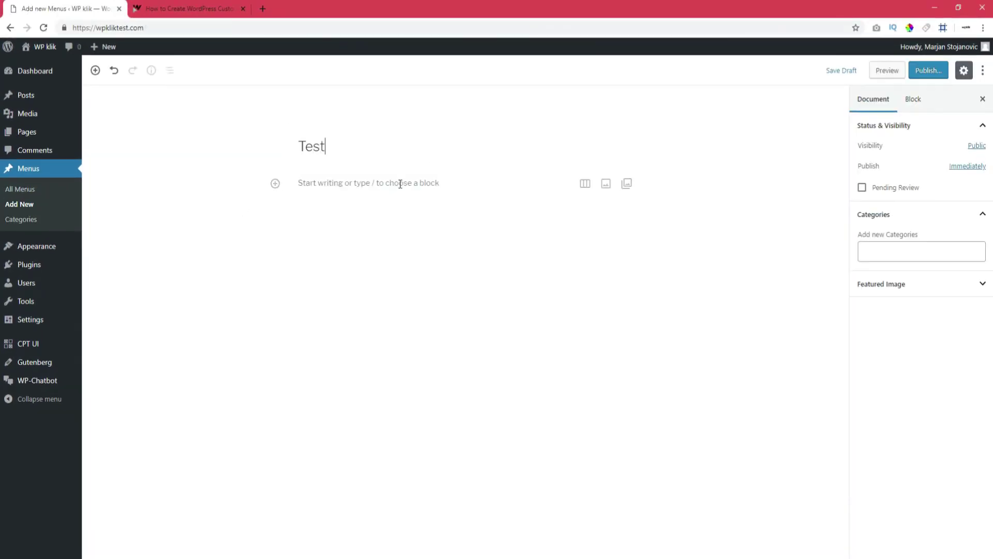
click(400, 184)
text(Test)
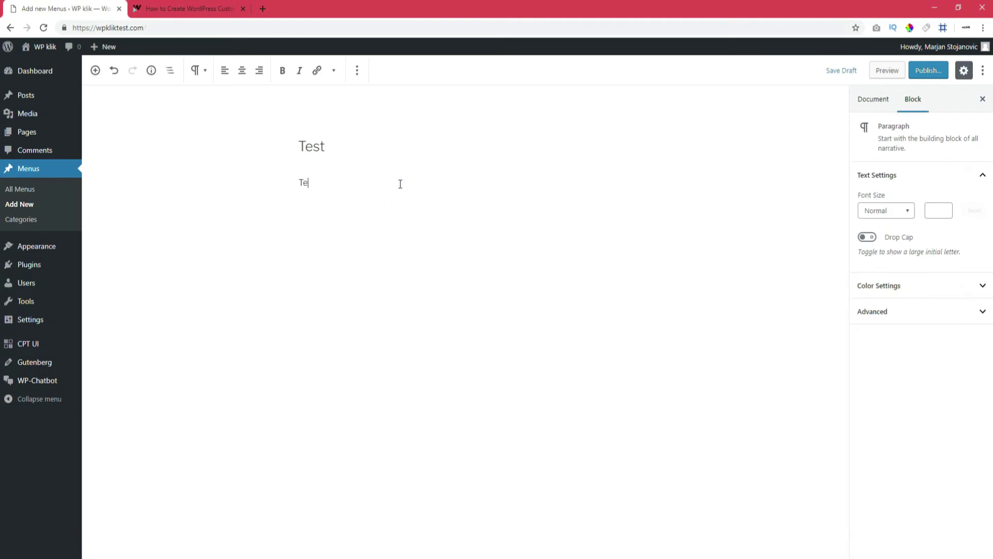
click(872, 101)
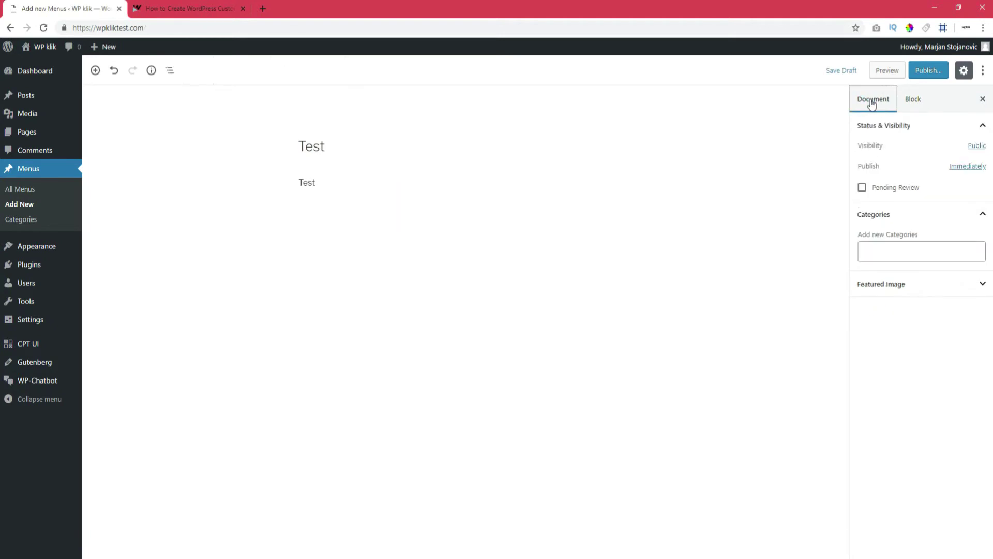
click(910, 257)
text(Cate)
click(876, 273)
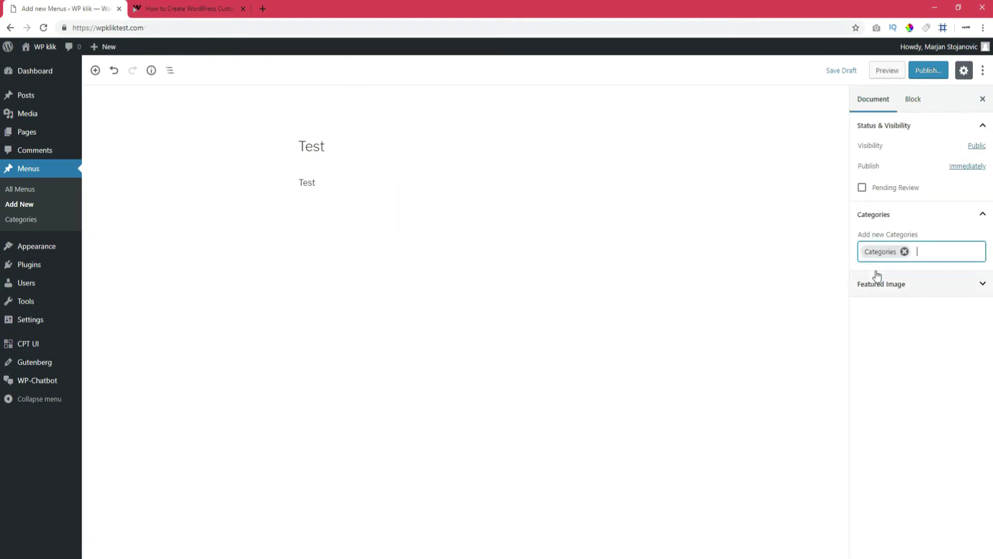
Step: Set the Sahel image as featured image and publish the Test post
click(881, 283)
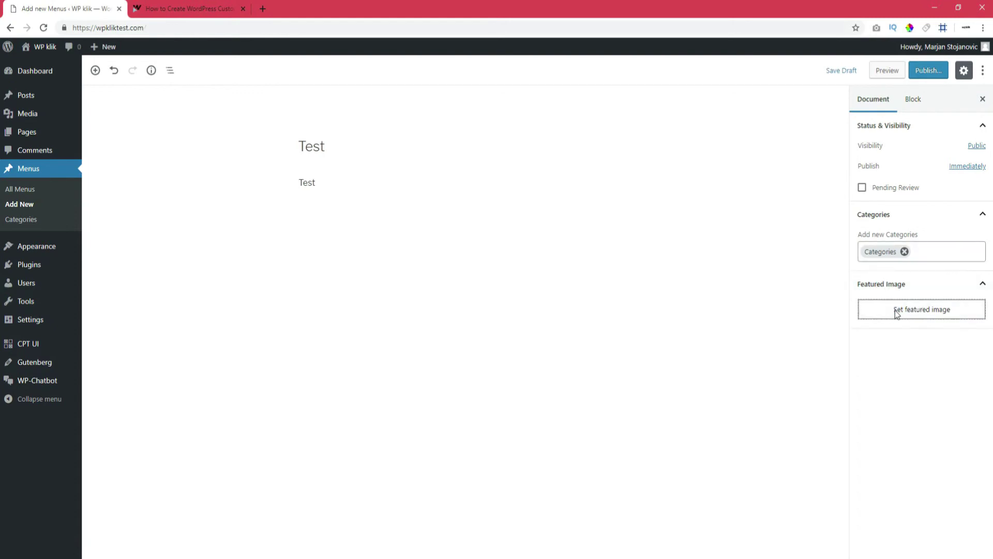
click(896, 311)
click(216, 169)
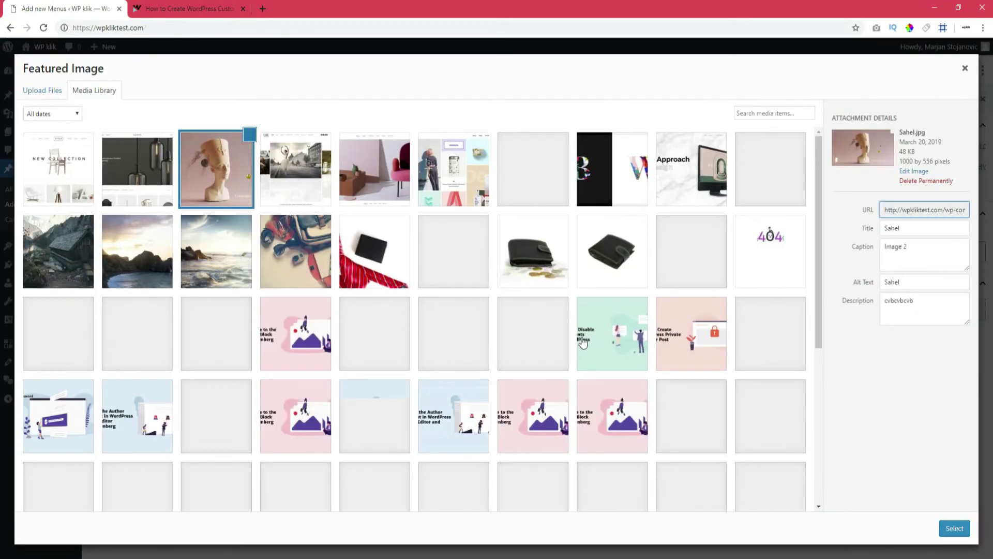
click(962, 529)
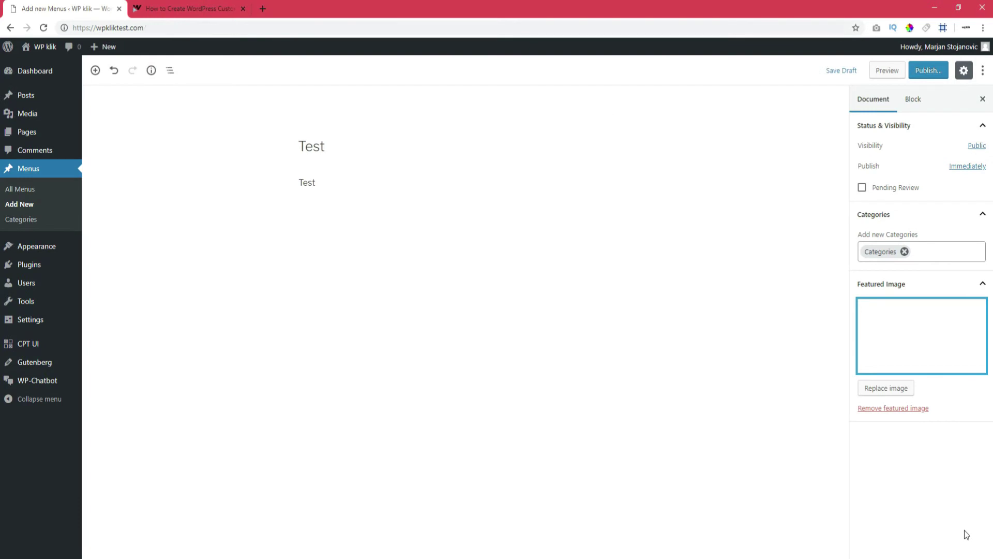
click(927, 71)
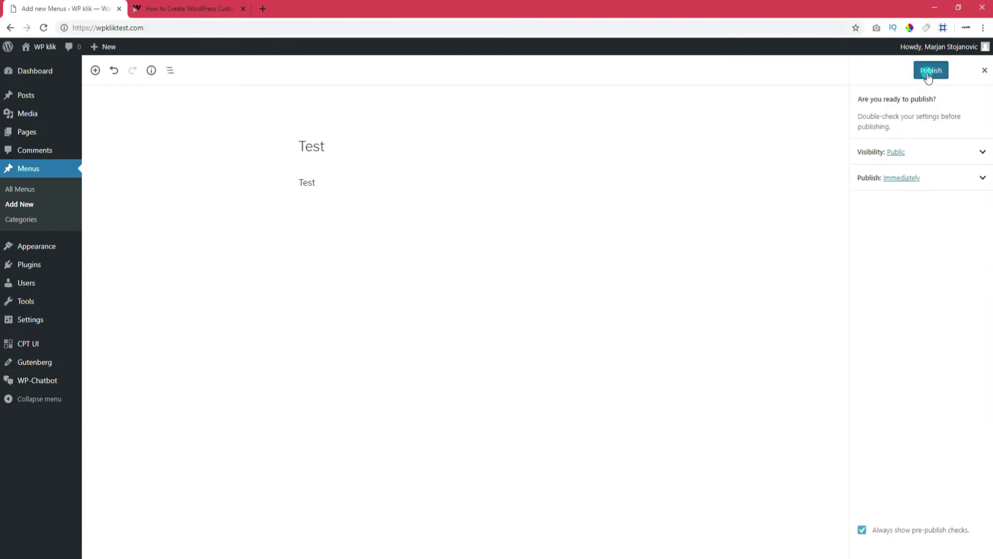
click(926, 73)
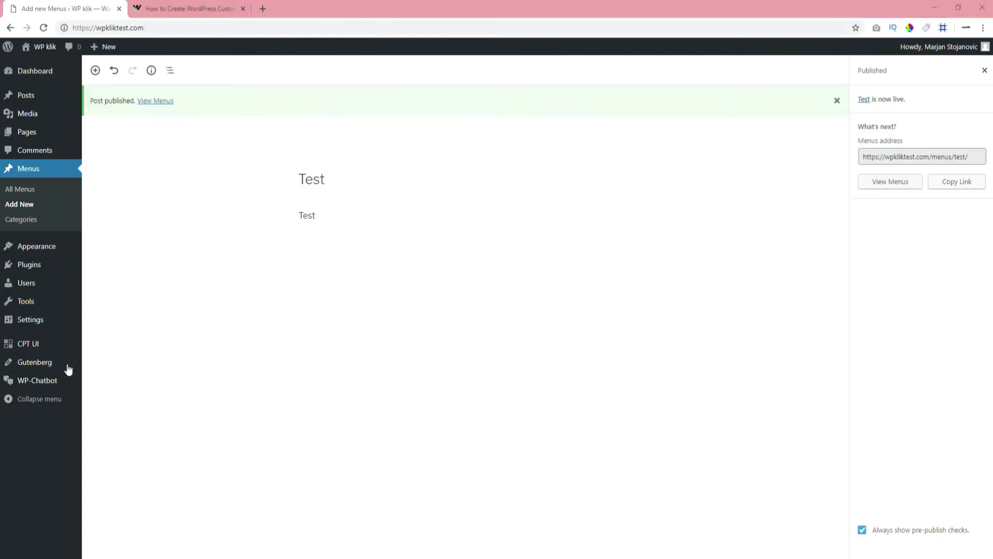
mouse_move(26, 349)
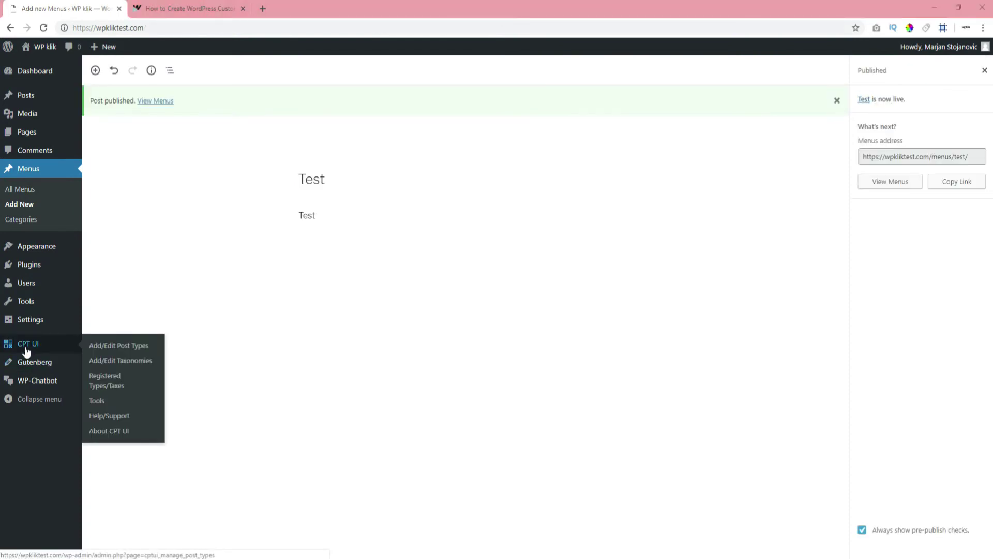
Step: Reload the Menus post type under Edit Post Types and save it again unchanged
click(108, 350)
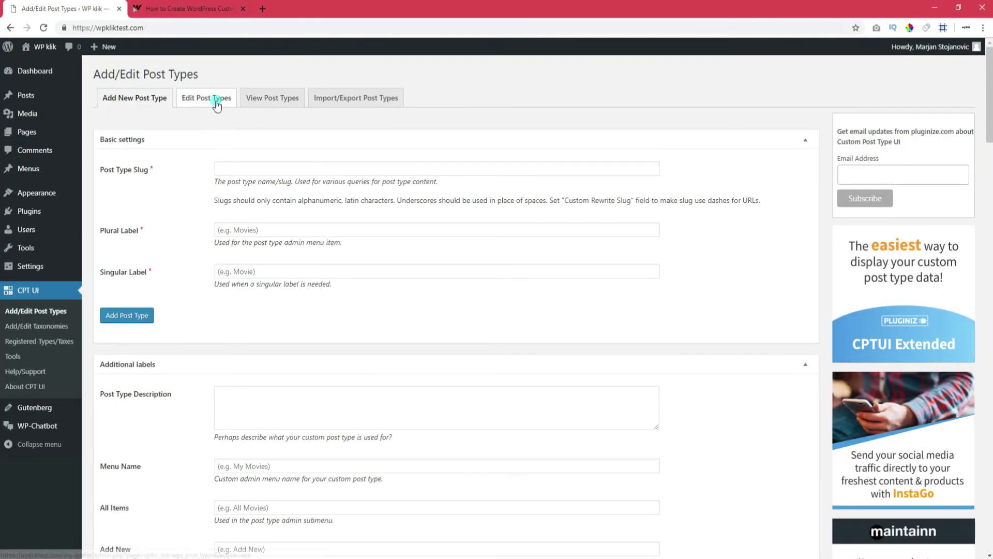
click(216, 104)
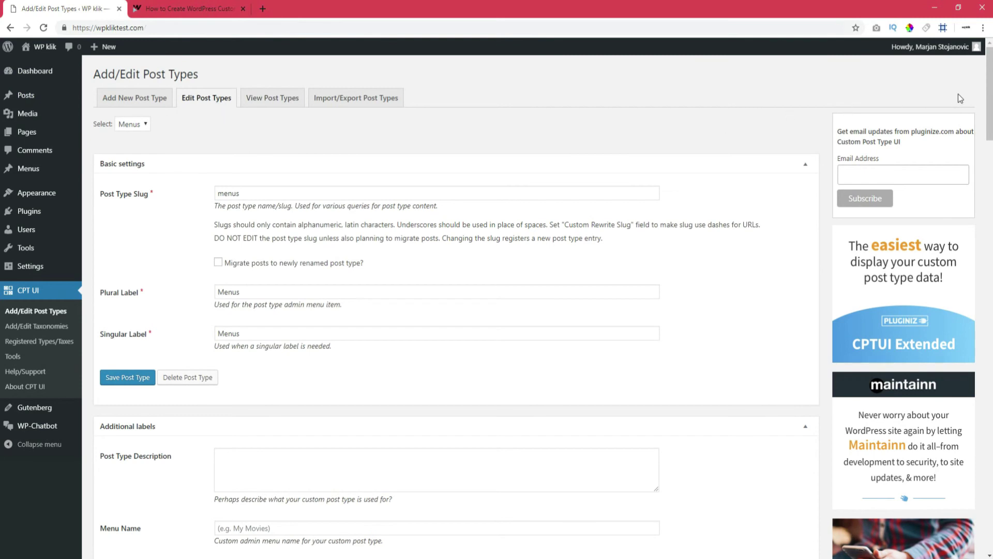
drag(988, 95, 935, 509)
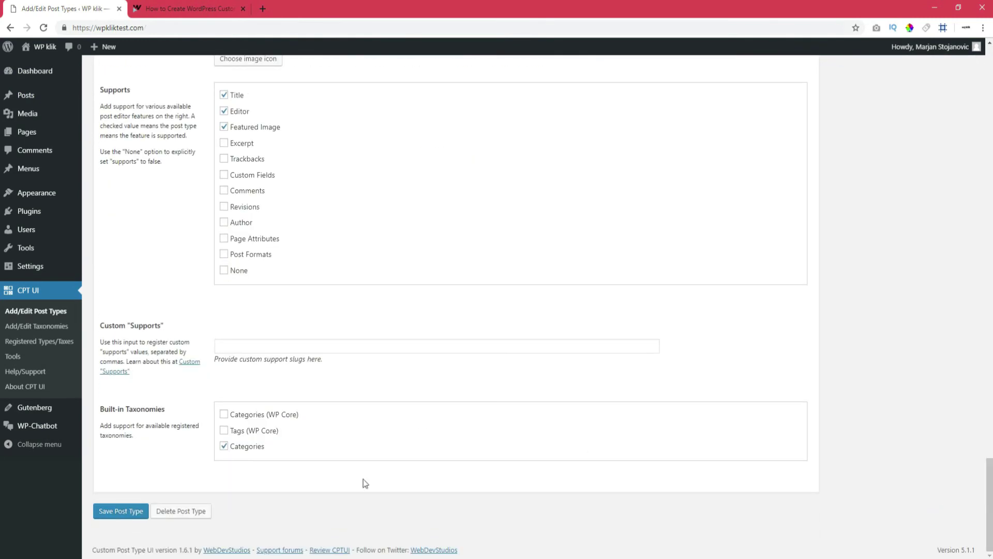
click(126, 512)
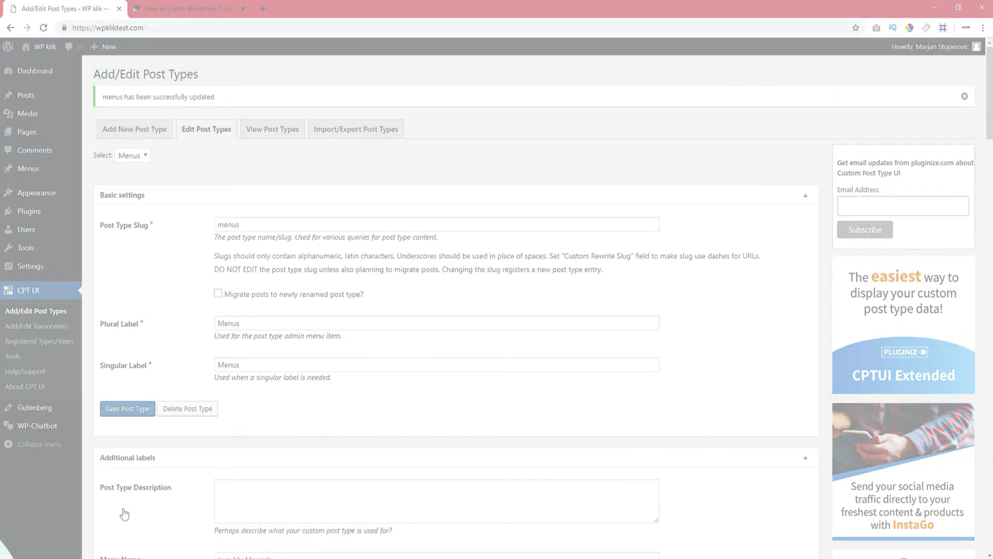